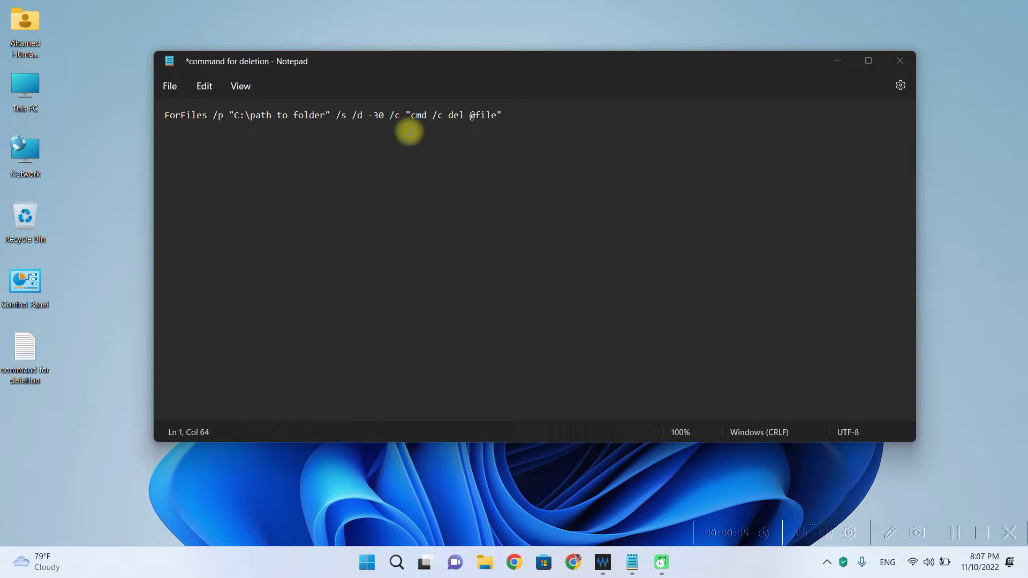
Highlight the placeholder folder path in the Notepad command, then open File Explorer at Downloads
drag(230, 115, 331, 118)
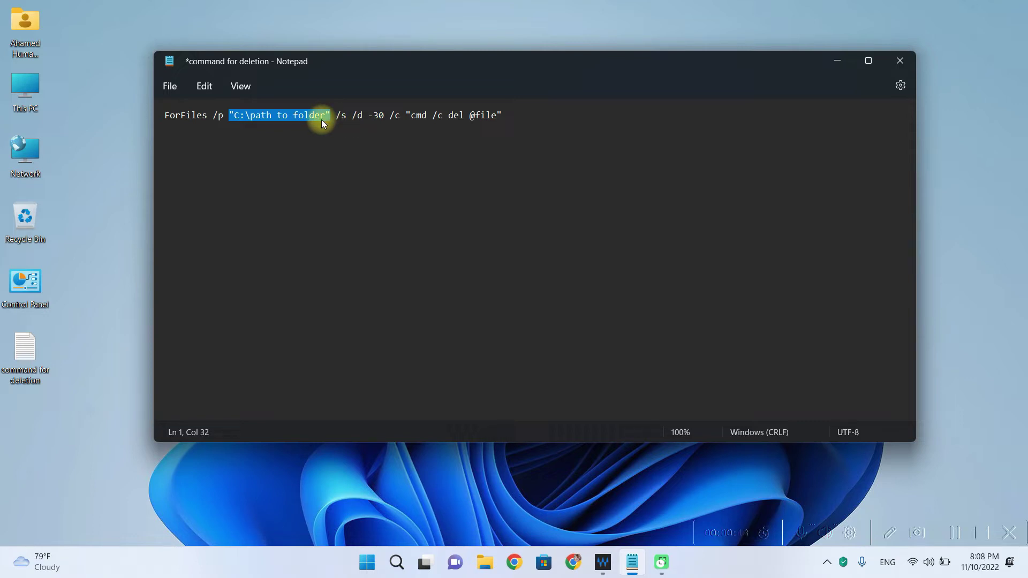
click(294, 128)
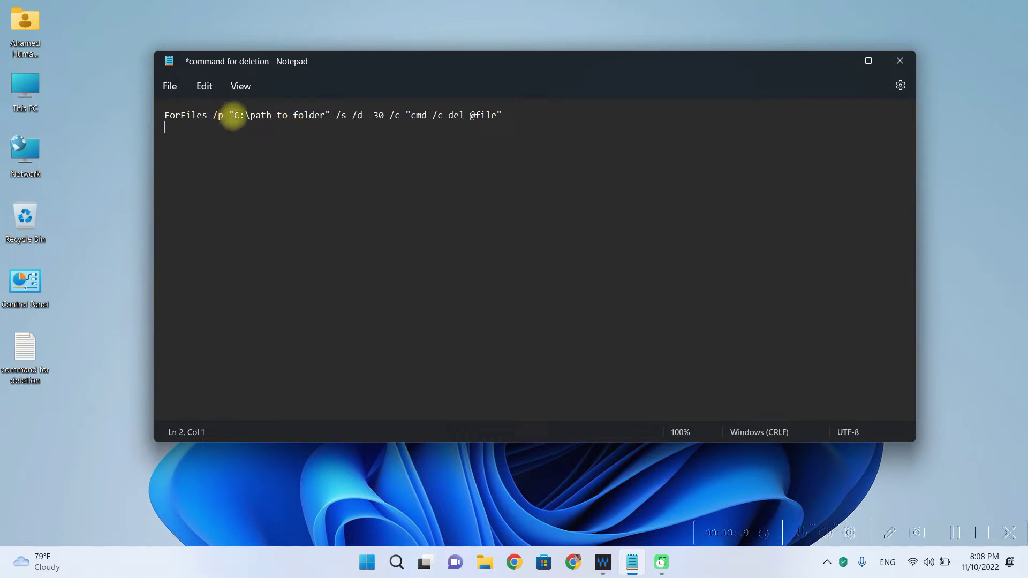
double_click(29, 99)
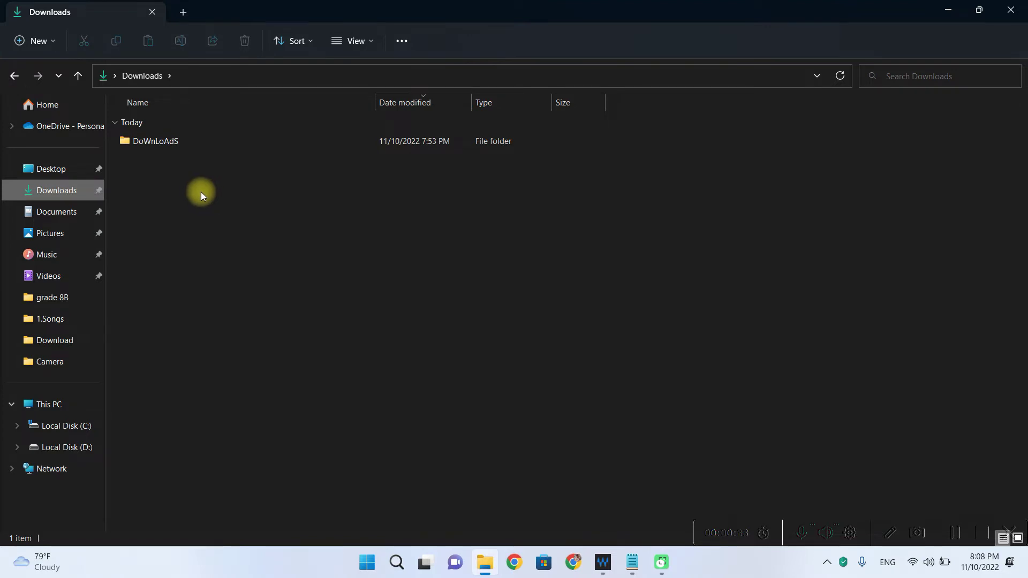
Create a new folder named D-TEmp inside Downloads
right_click(202, 192)
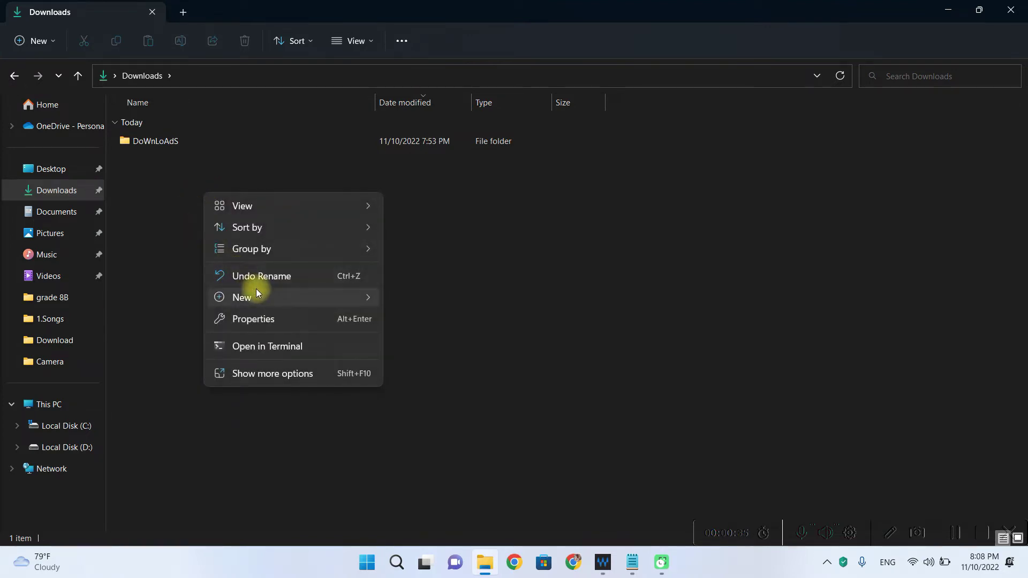
mouse_move(256, 293)
click(402, 63)
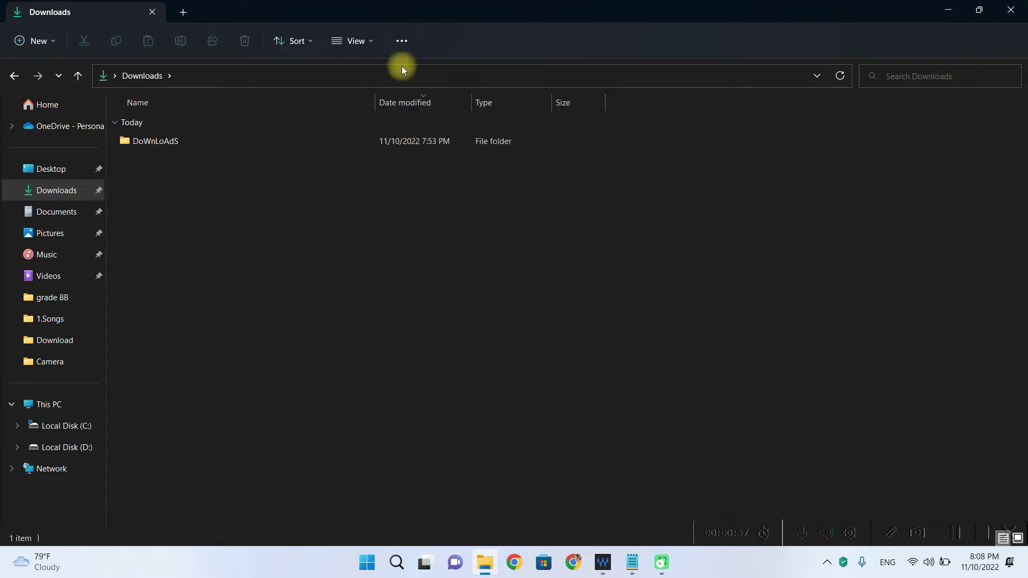
key(BackSpace)
text(D-)
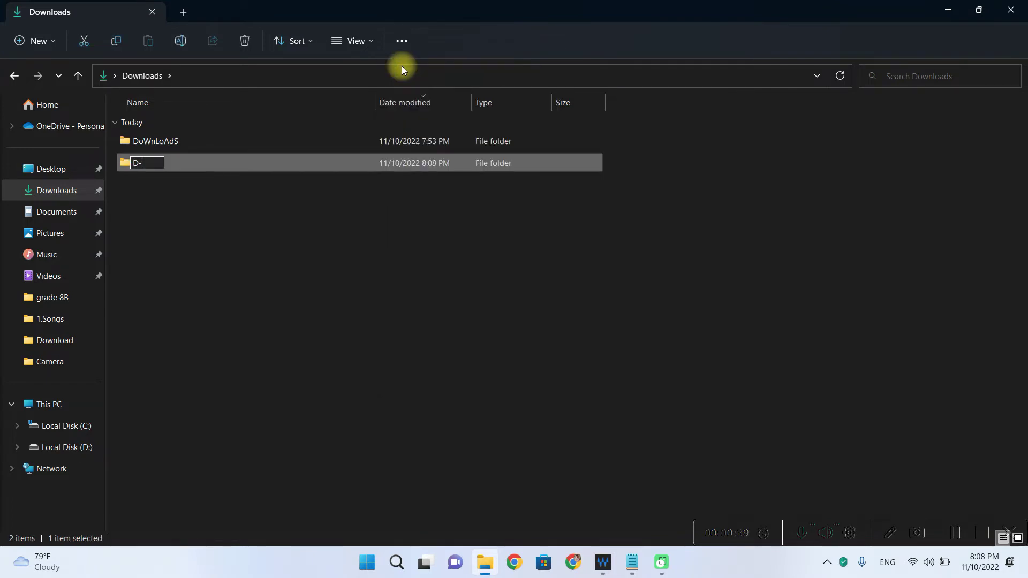
text(TEmp)
key(Return)
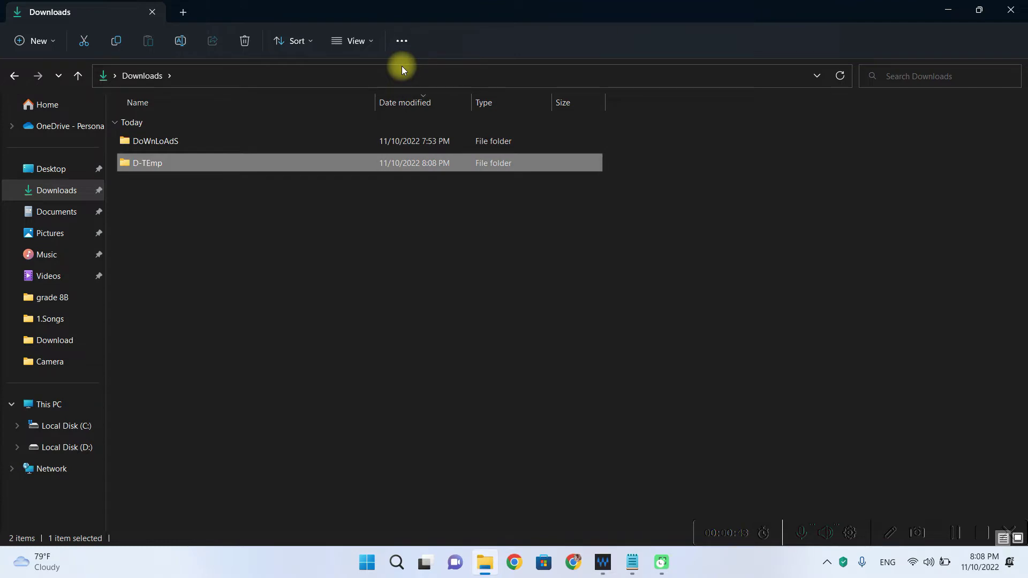
Copy the D-TEmp folder's full path with Copy as path
right_click(387, 165)
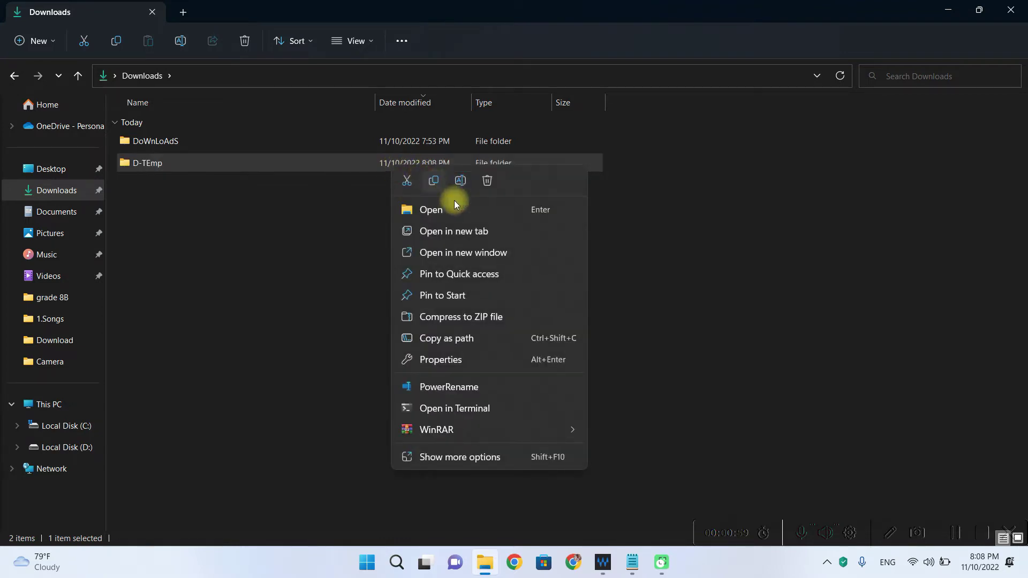
click(484, 339)
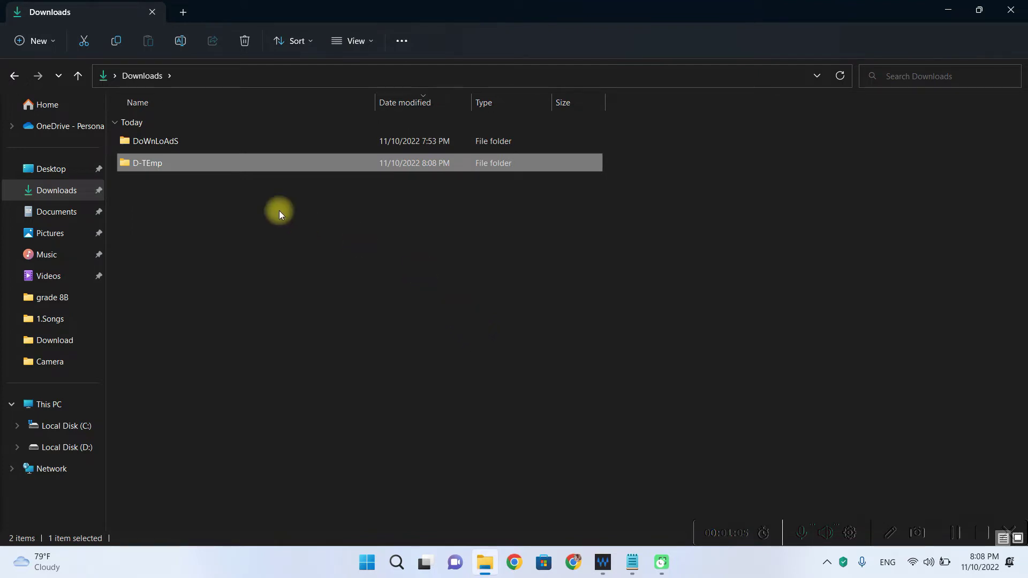
right_click(278, 163)
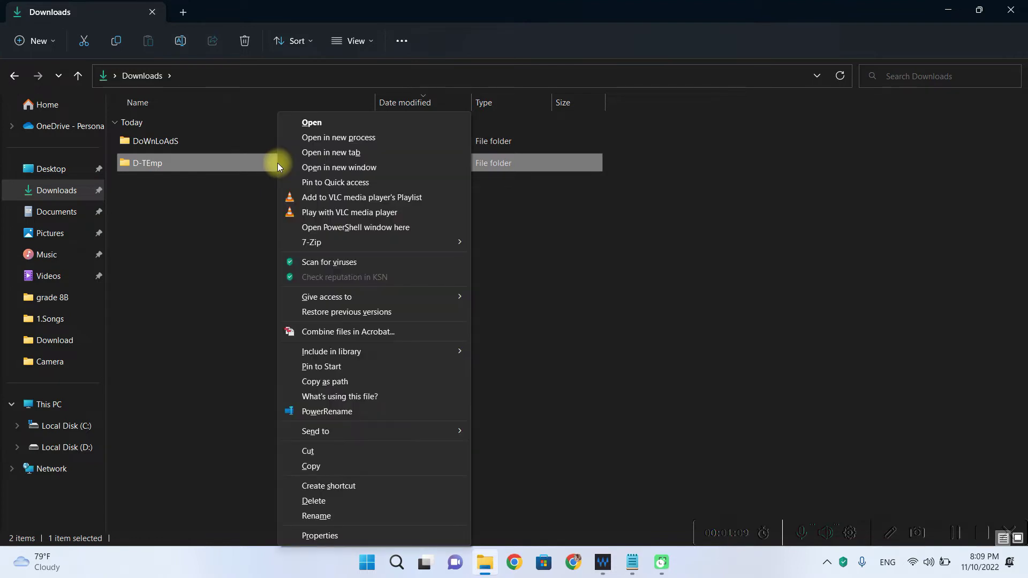
click(352, 385)
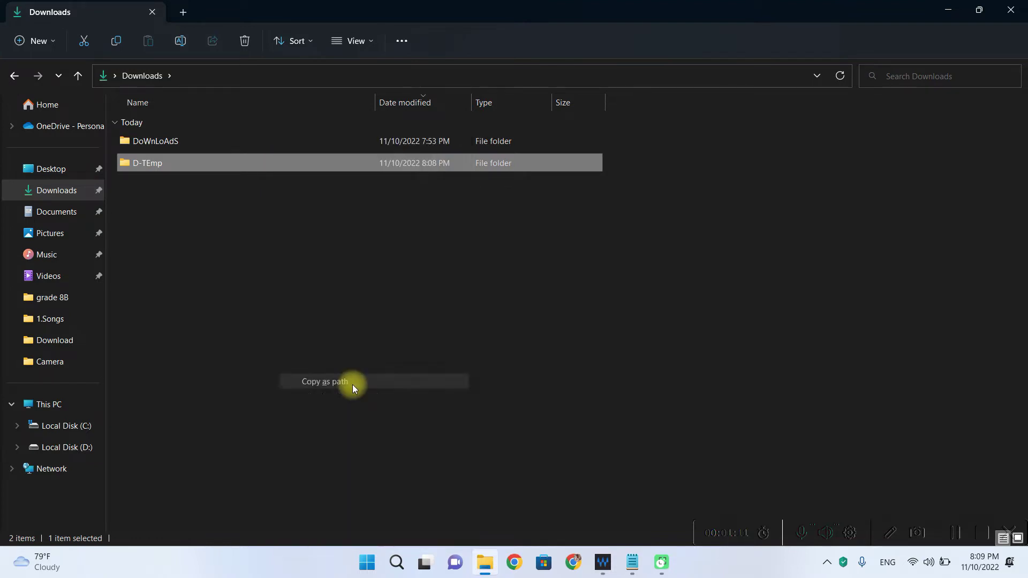
Replace the "C:\path to folder" placeholder in the command with the copied D-TEmp path
click(634, 555)
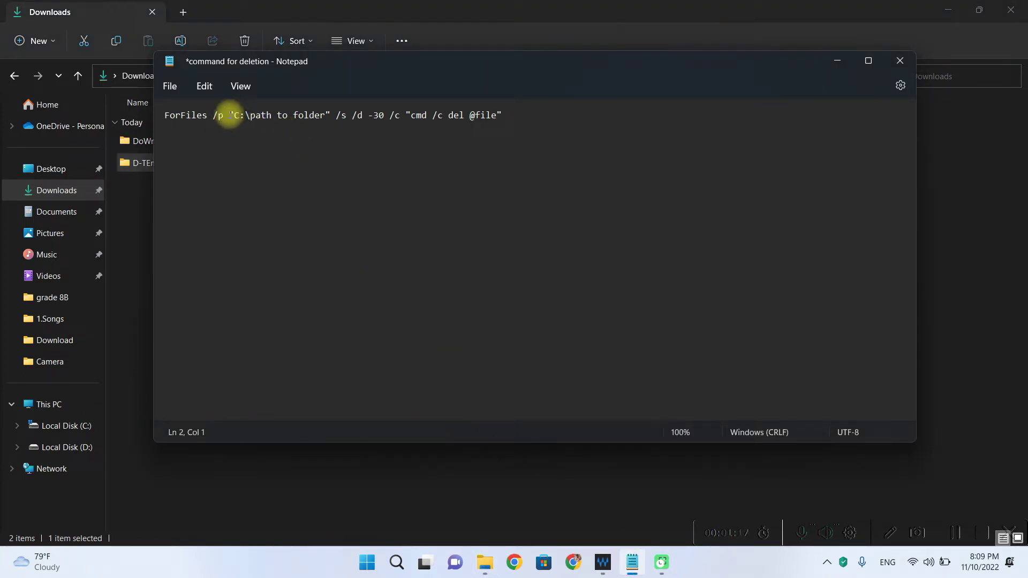
drag(229, 115, 329, 115)
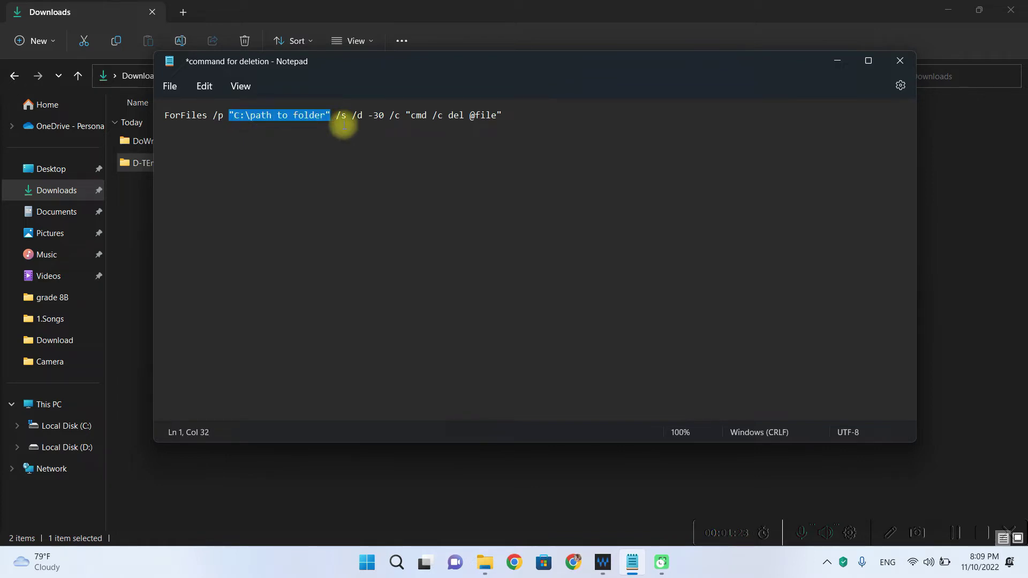
key(BackSpace)
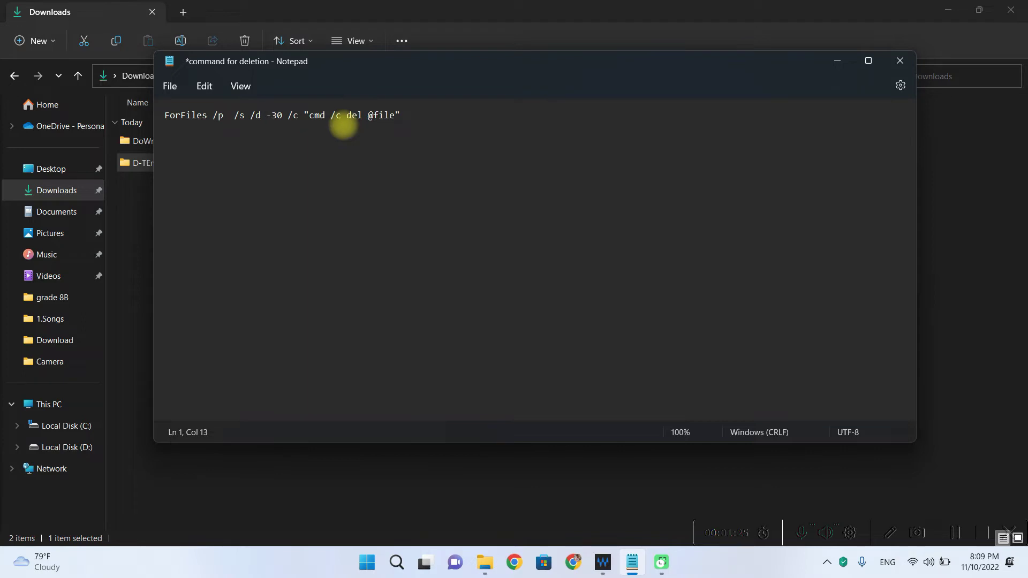
key(ctrl+v)
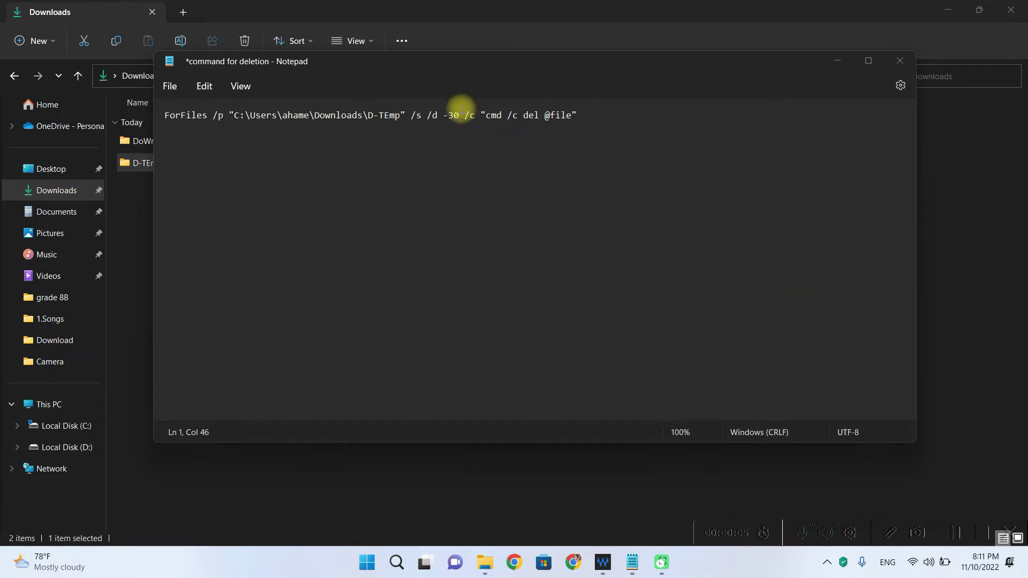
Edit the ForFiles age value from -30 to -10
drag(446, 110, 461, 105)
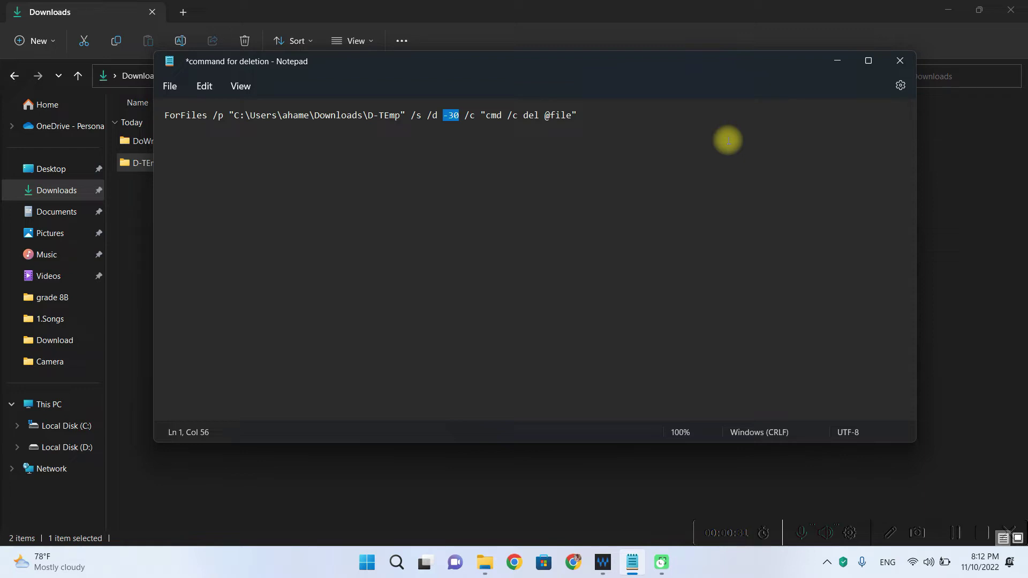
click(497, 173)
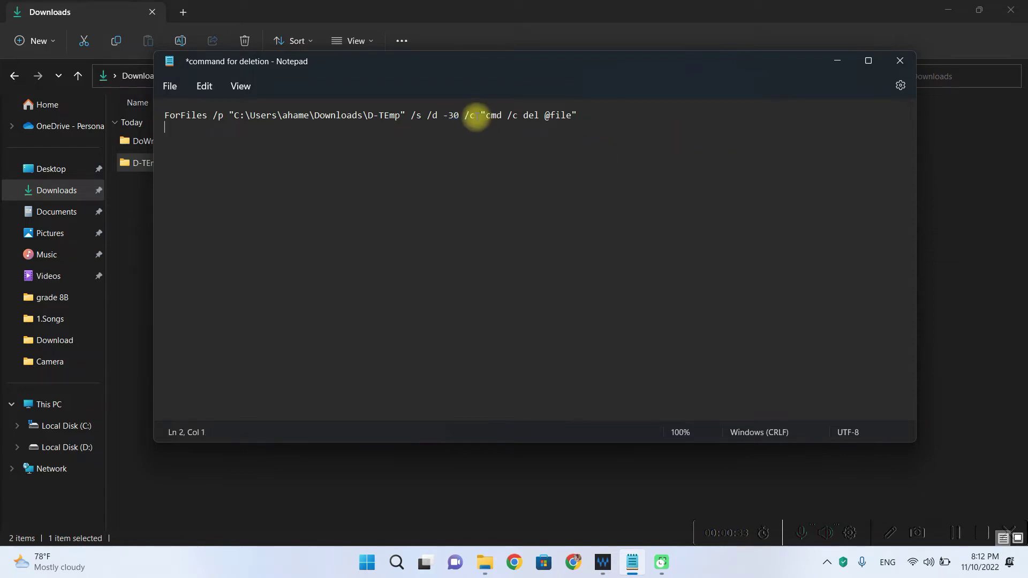
drag(443, 115, 460, 114)
click(457, 114)
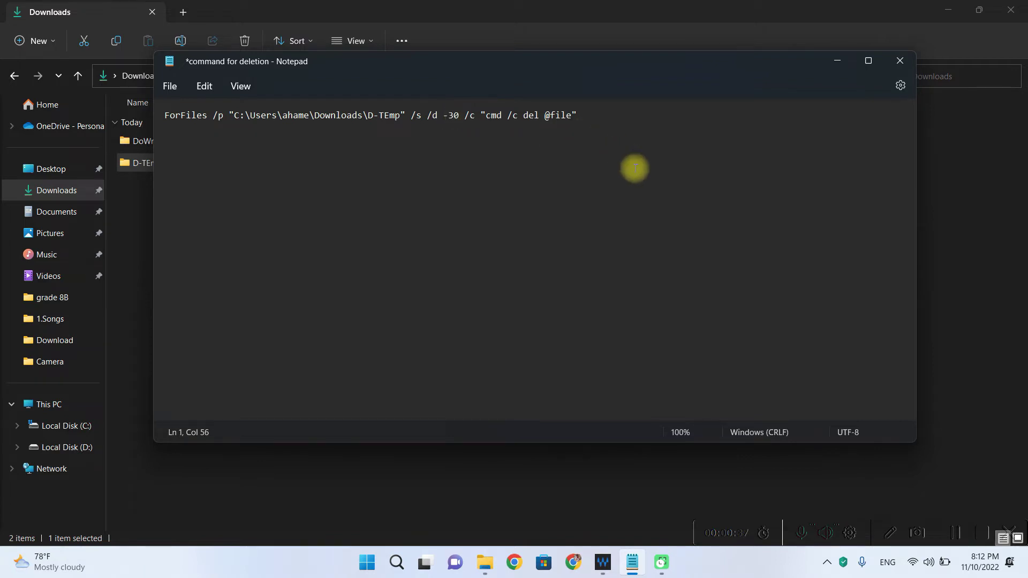
key(BackSpace)
key(BackSpace)
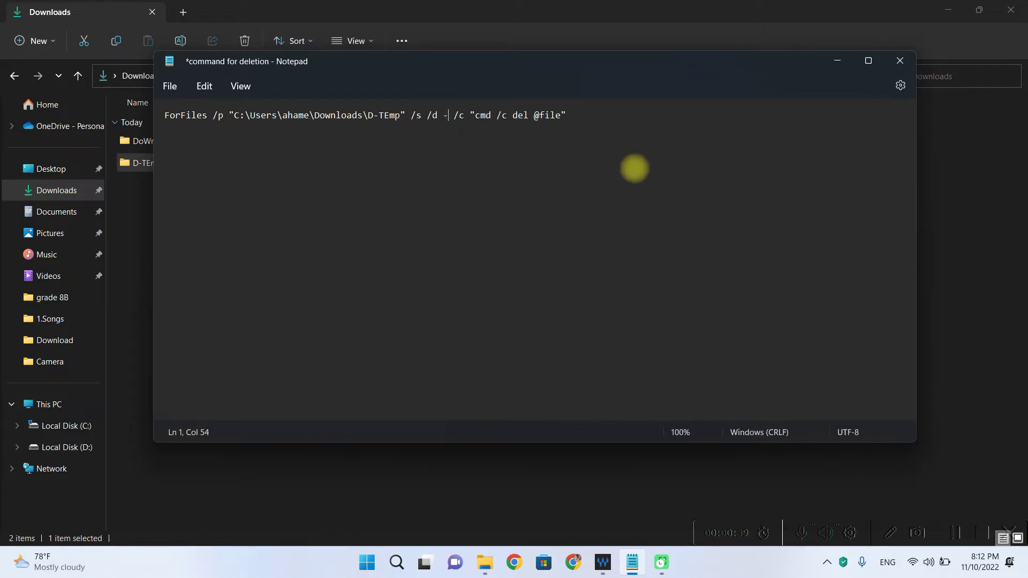
text(10)
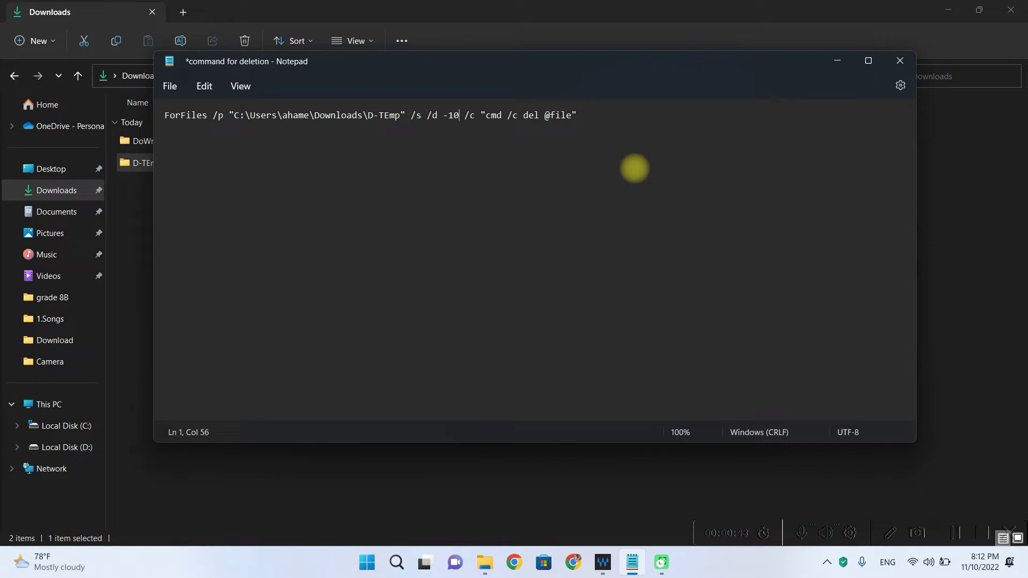
Copy the entire ForFiles command line from Notepad
click(979, 532)
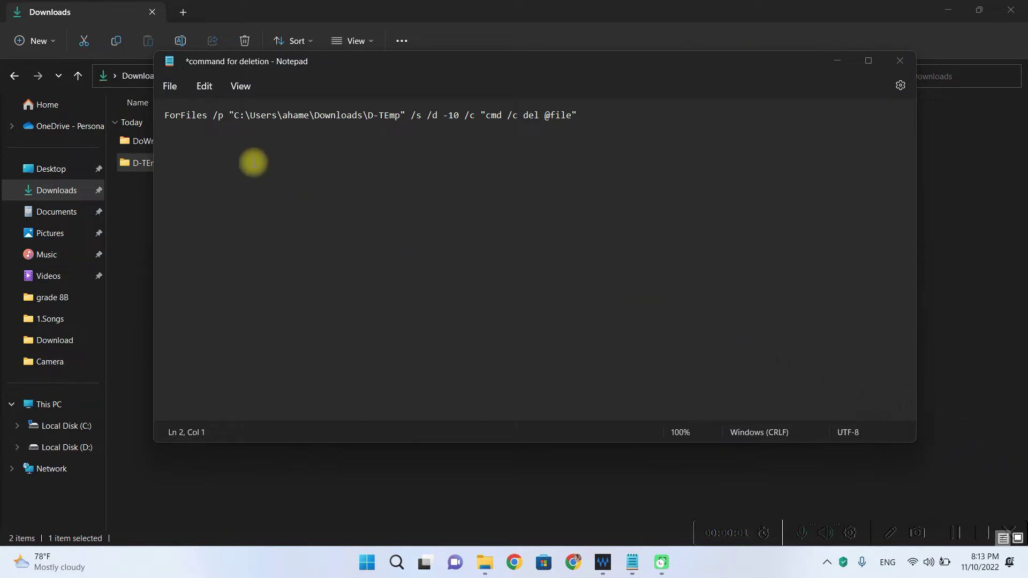
triple_click(277, 116)
right_click(275, 120)
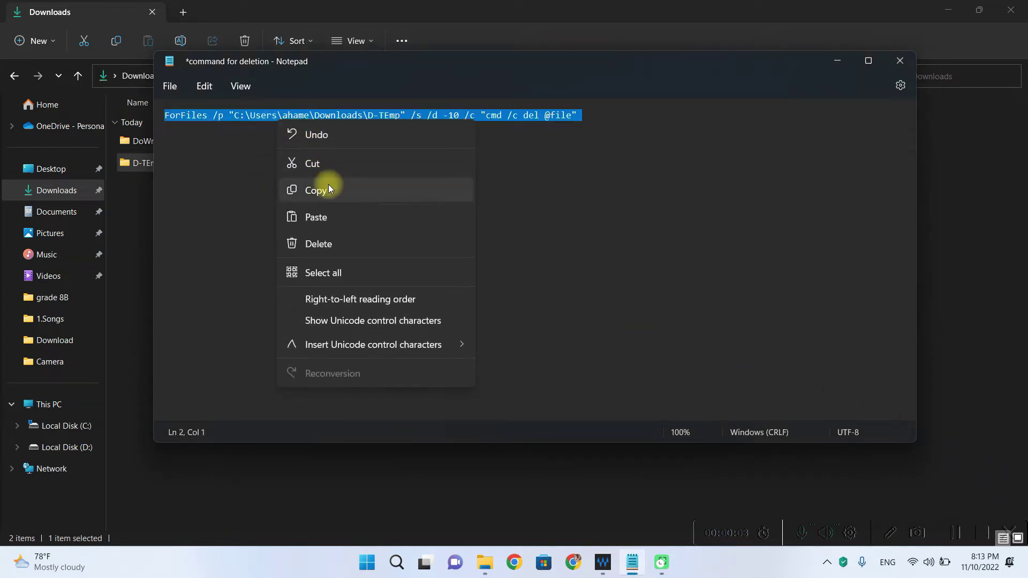
click(326, 187)
Launch Command Prompt, paste the ForFiles command and run it; no matching files are found
click(368, 562)
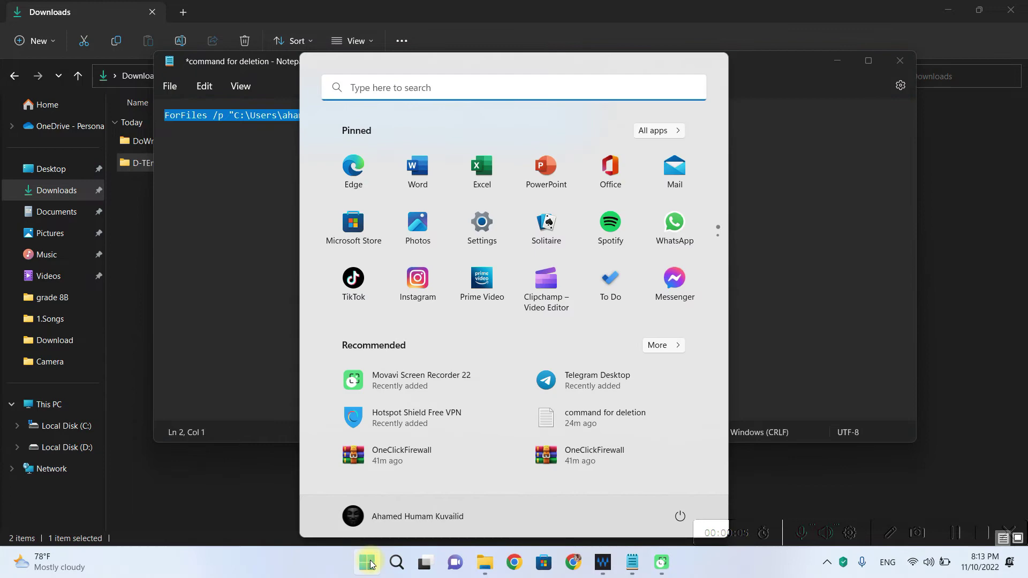
text(cm)
key(Return)
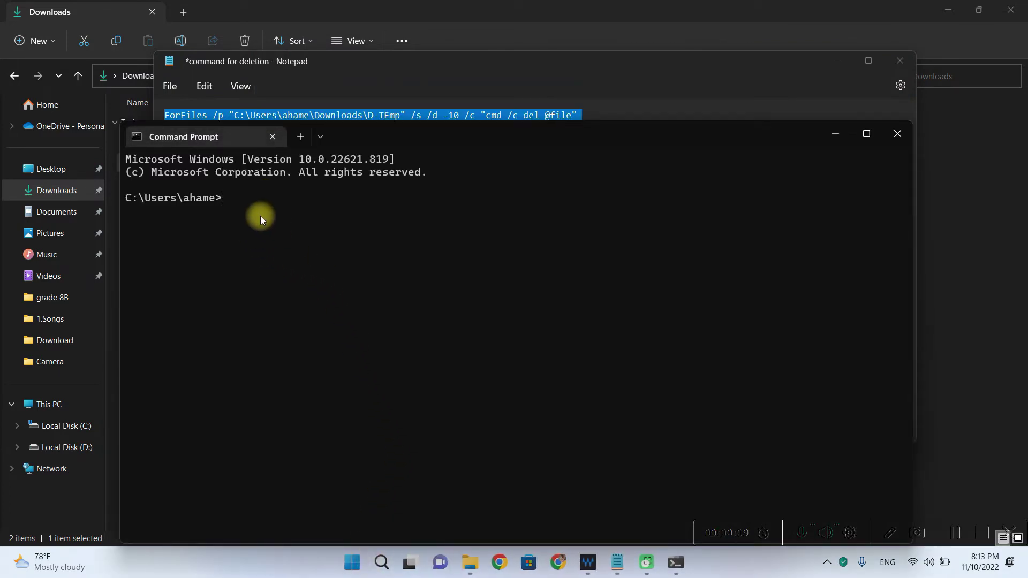
key(ctrl+v)
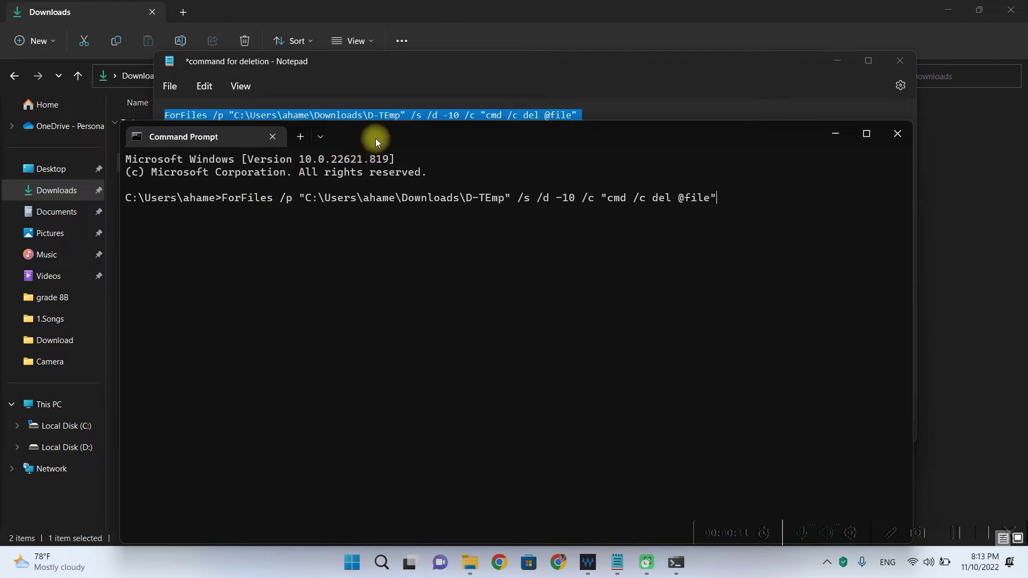
drag(374, 138, 366, 81)
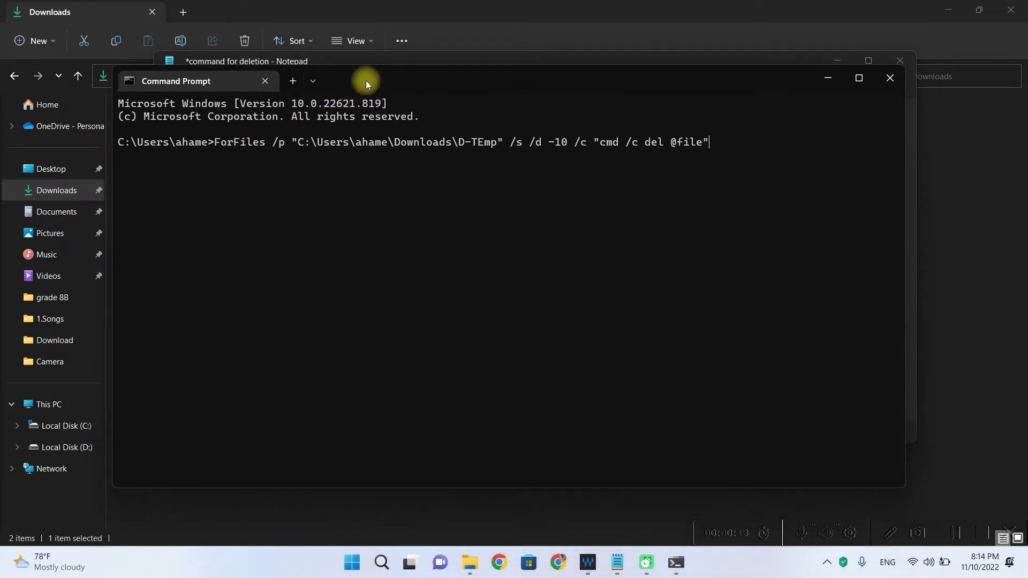
key(Return)
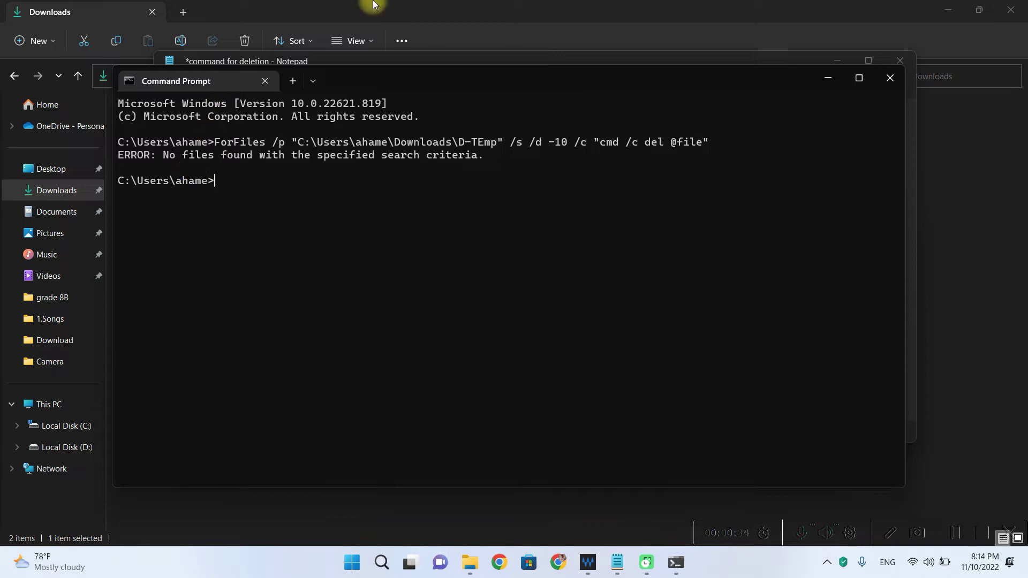
Confirm D-TEmp is empty, then return to Downloads and the command window
click(554, 8)
double_click(443, 162)
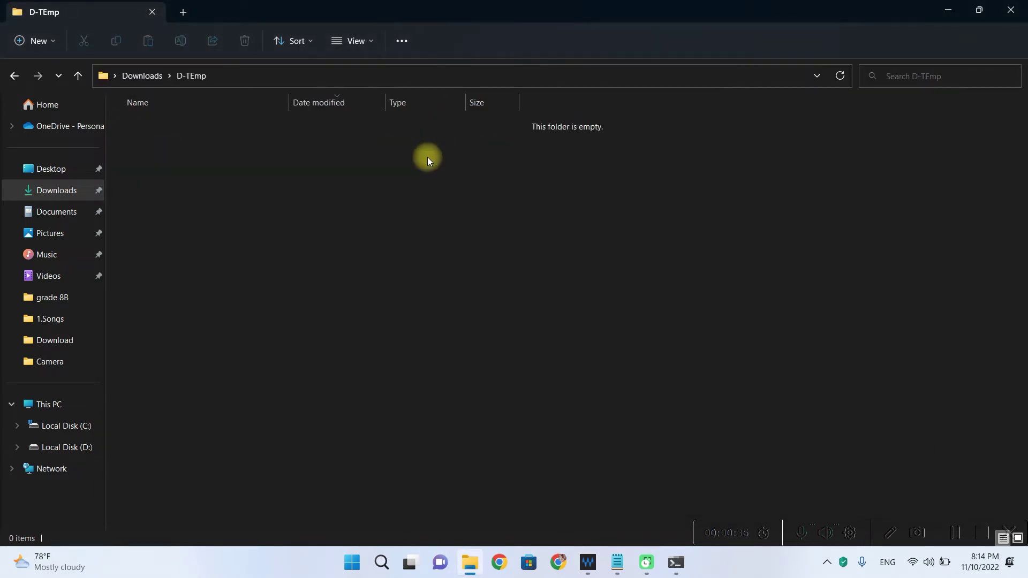
click(76, 74)
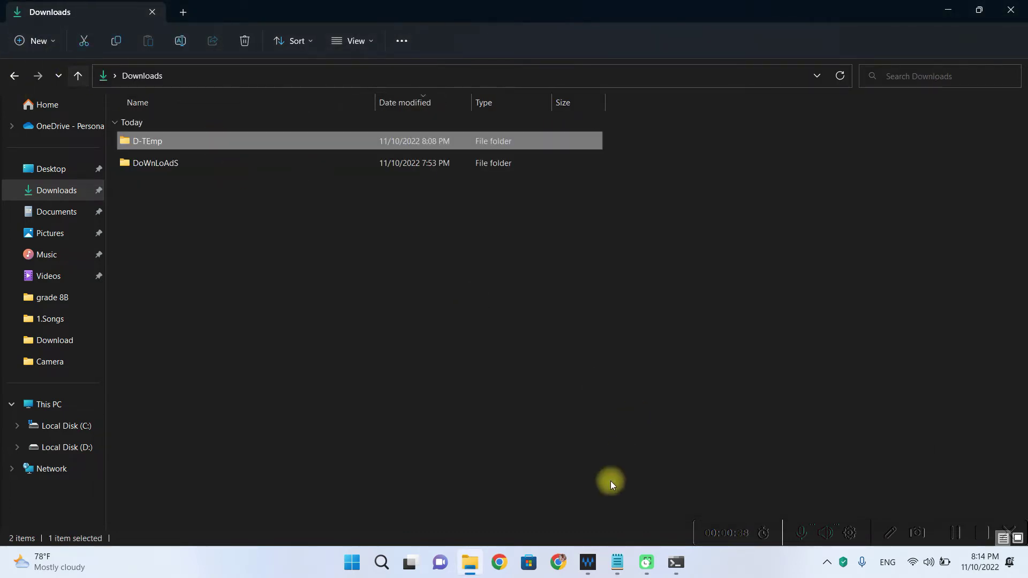
click(676, 562)
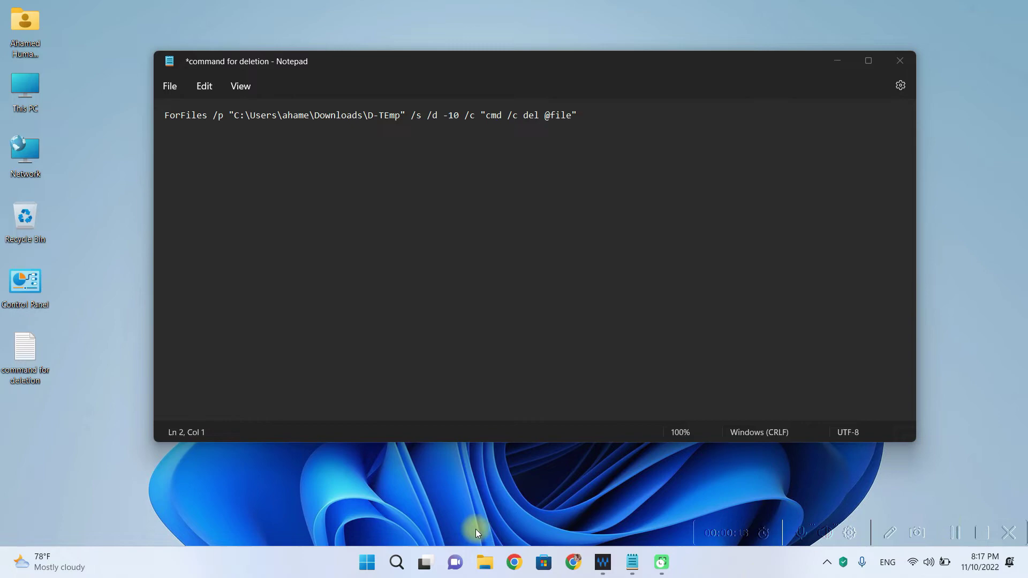
Search "task" from the Start menu and launch Task Scheduler
click(375, 565)
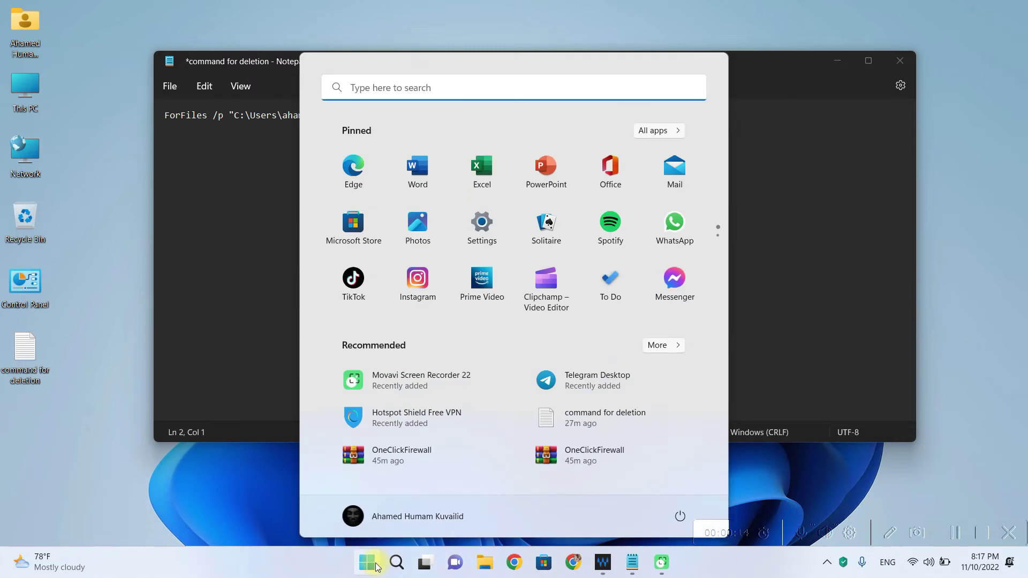
click(369, 96)
text(task)
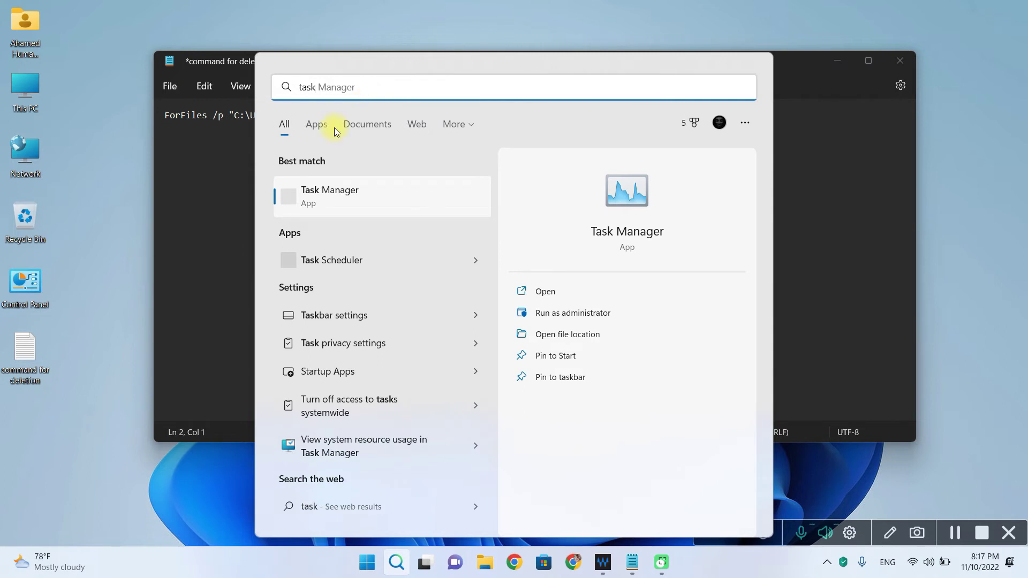
click(361, 253)
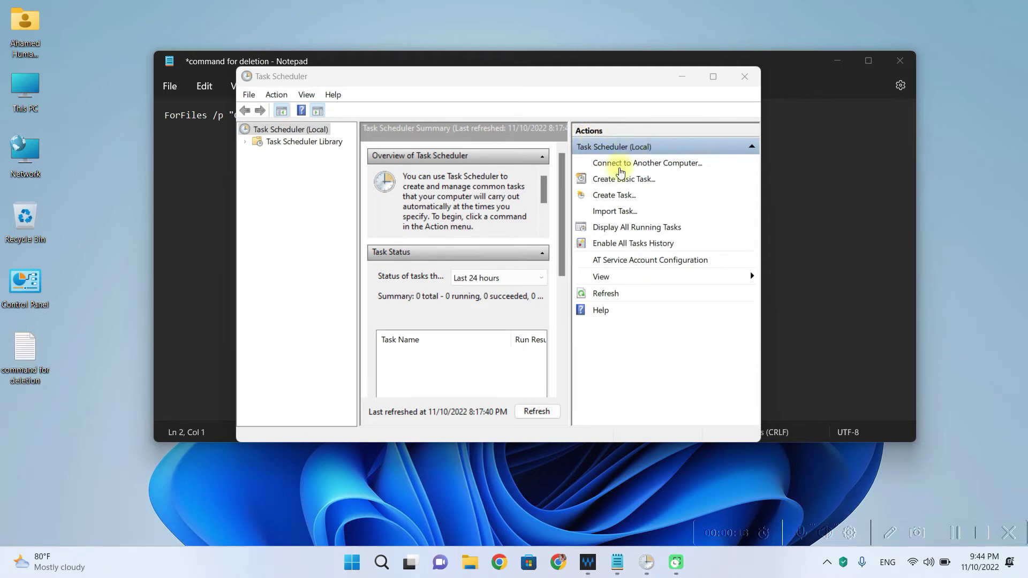
Create a task named D-Temp with a Daily trigger recurring every 1 day
click(622, 194)
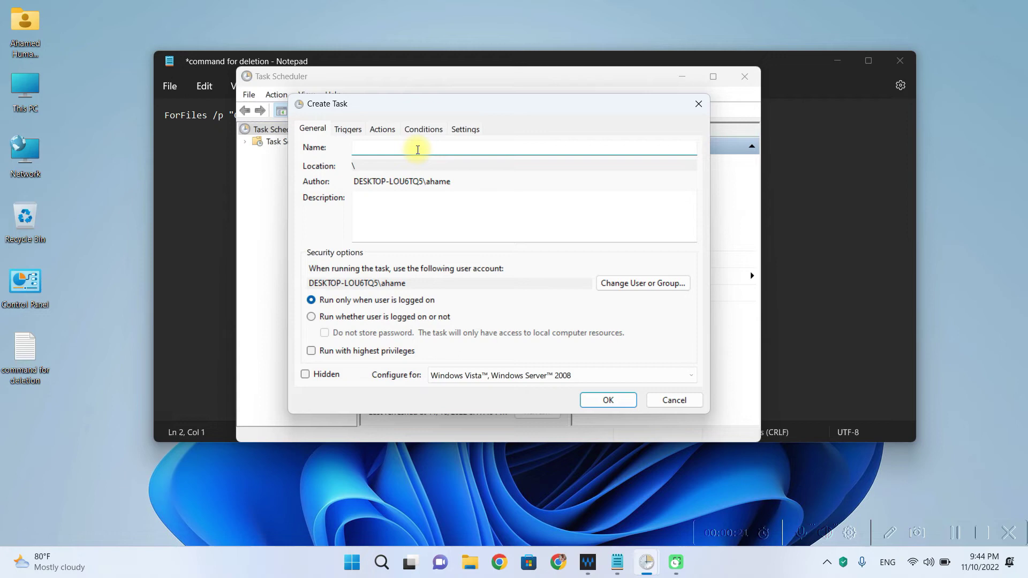
text(D-Temp)
click(351, 129)
click(343, 368)
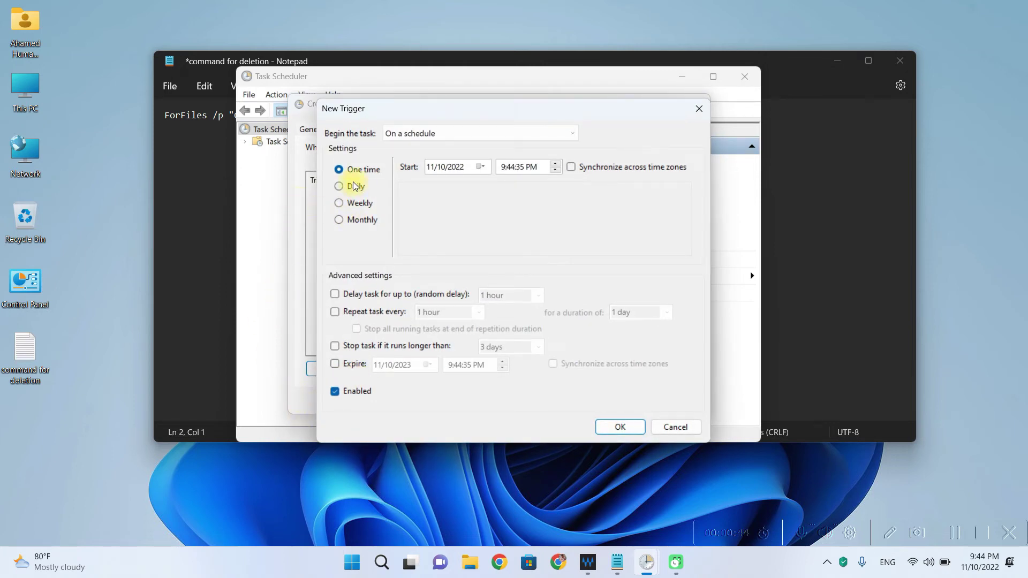
click(340, 187)
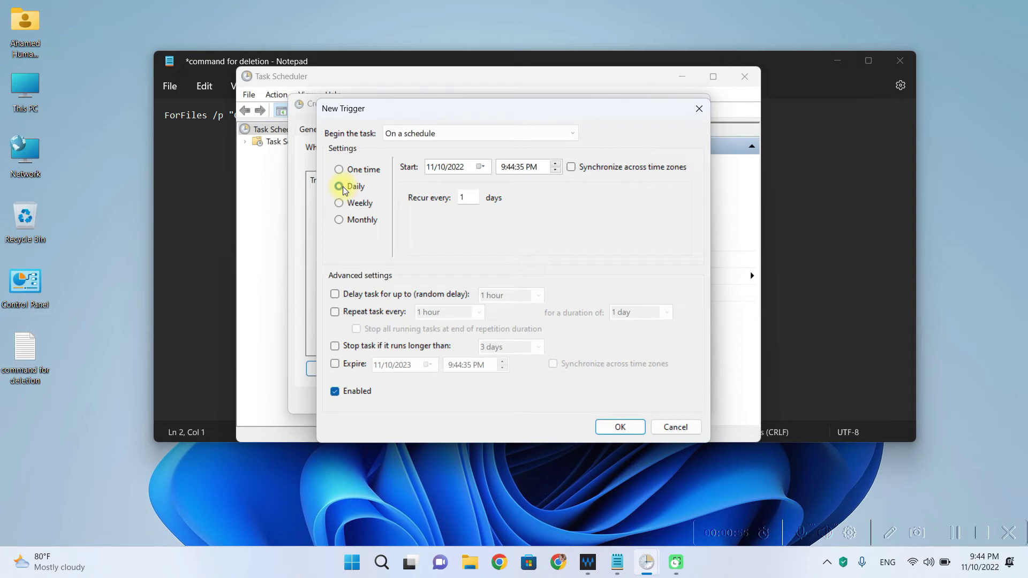
click(632, 426)
Add a Start a program action with ForFiles as the Program/script
click(379, 133)
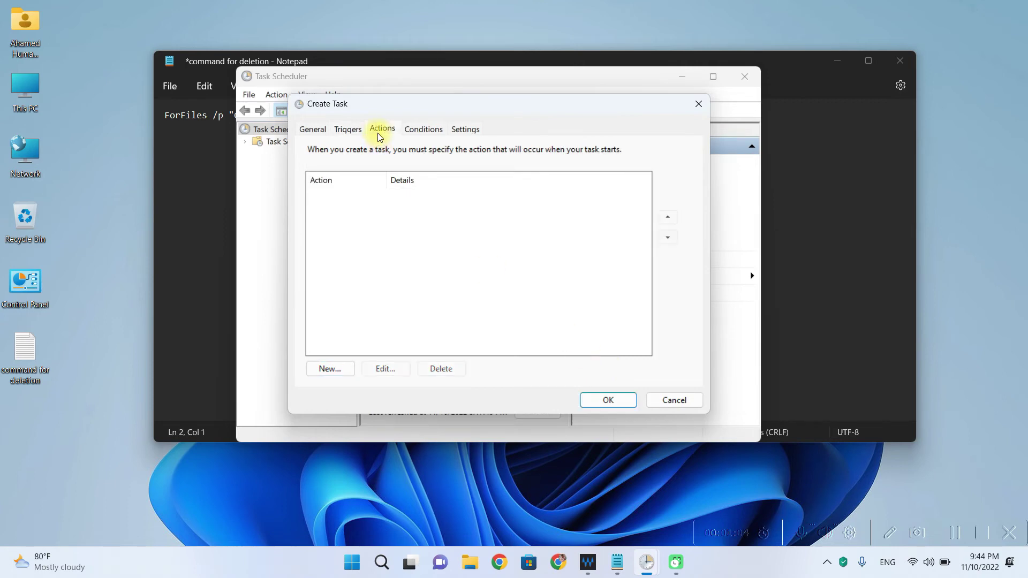
click(340, 370)
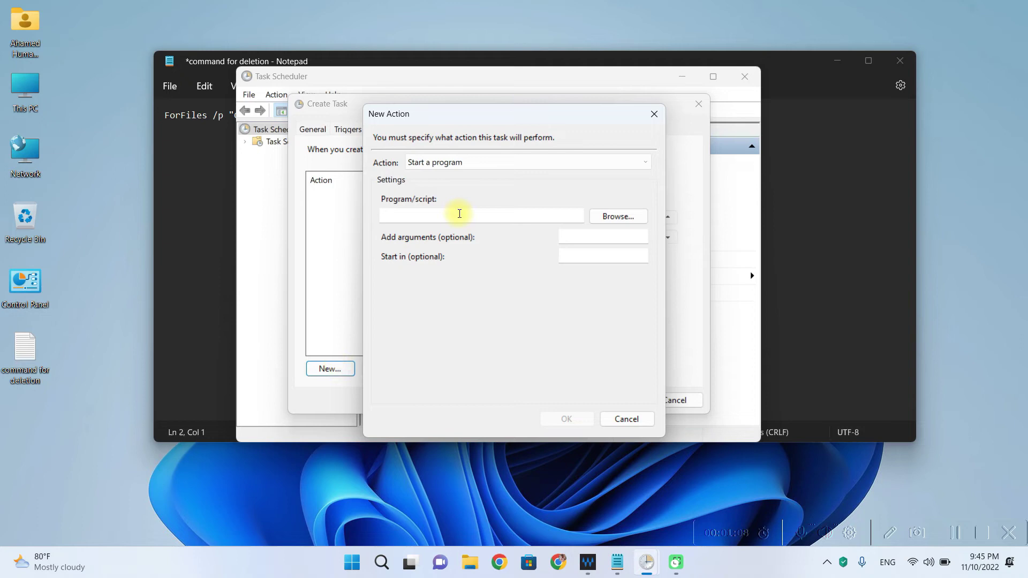
click(478, 162)
click(486, 178)
click(452, 214)
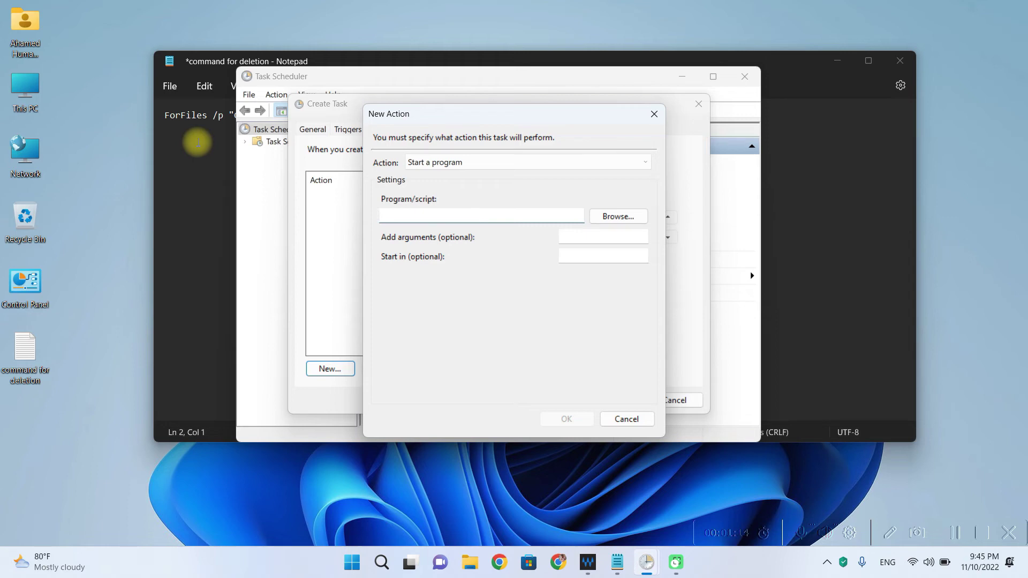
text(ForFiles)
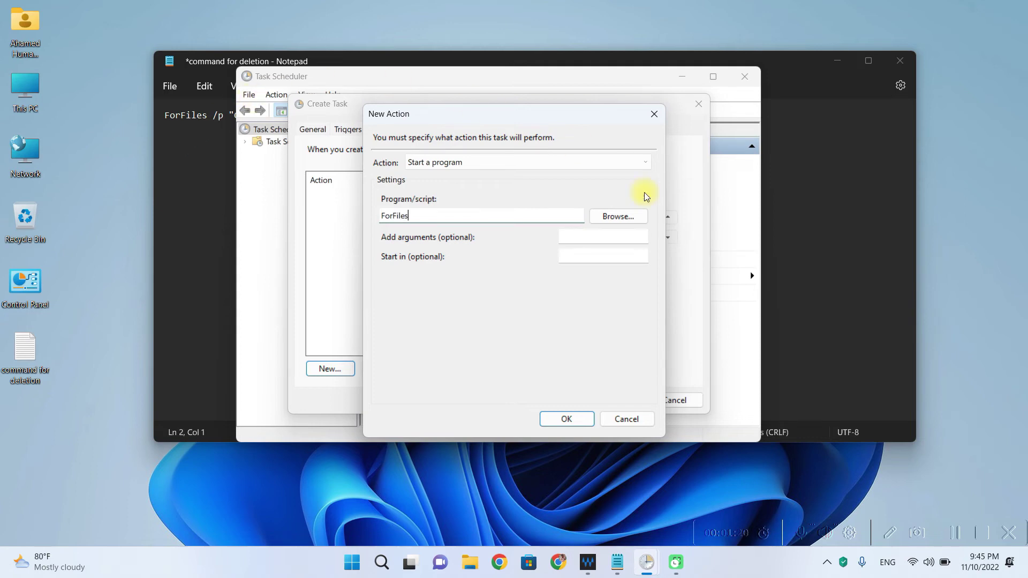
click(567, 240)
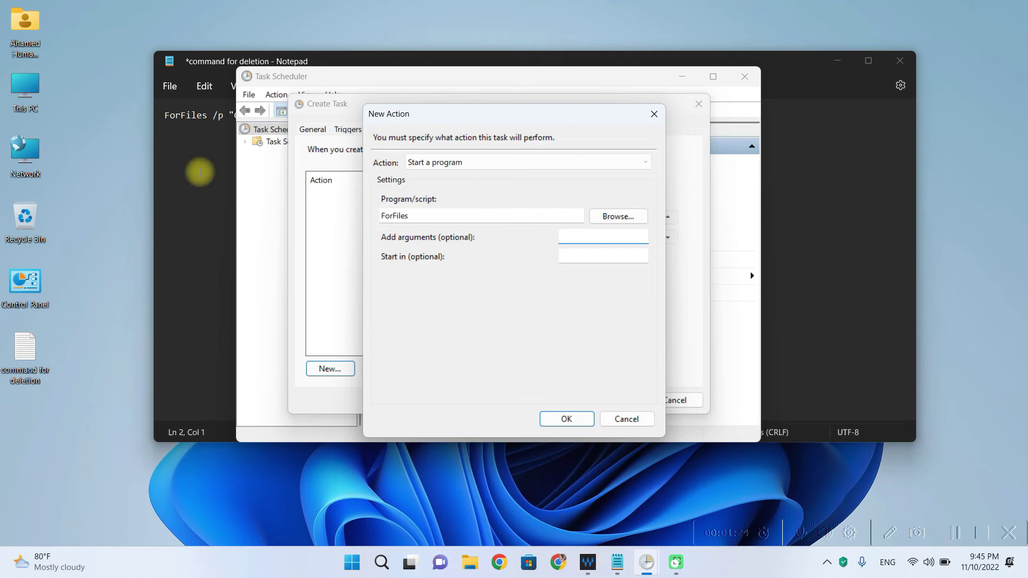
click(188, 163)
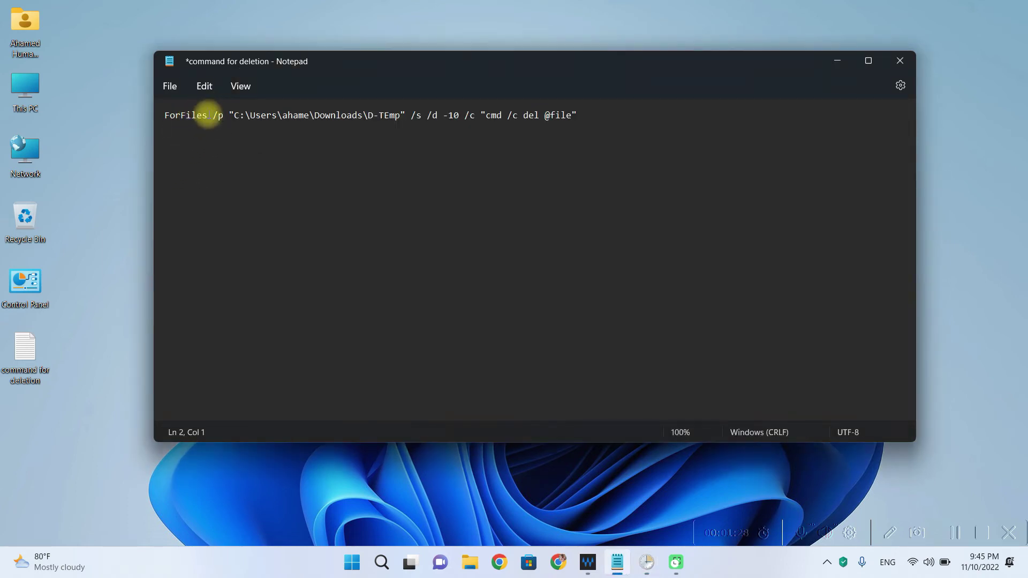
Copy everything after ForFiles in the Notepad command
drag(212, 115, 586, 113)
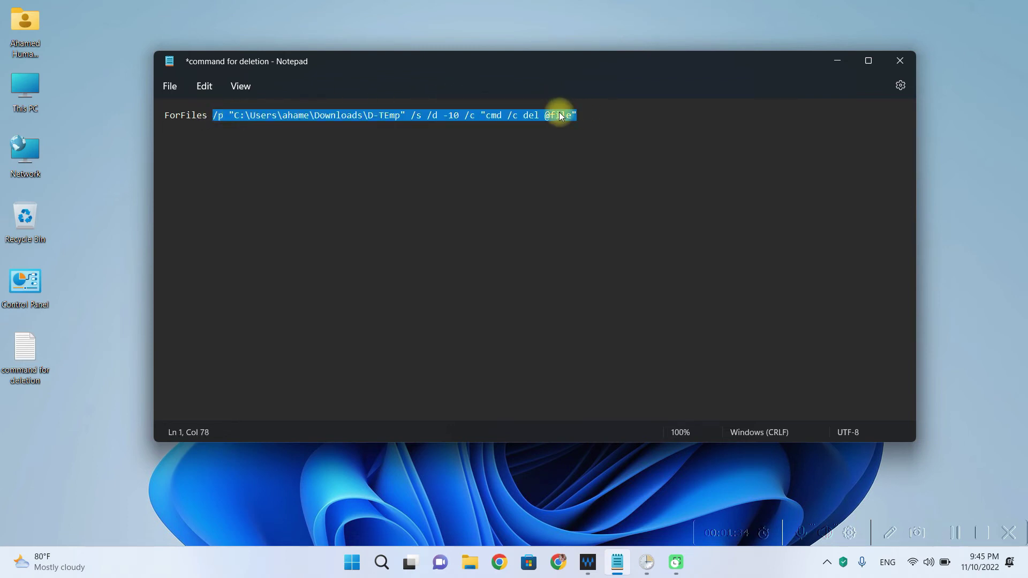
right_click(586, 114)
click(611, 179)
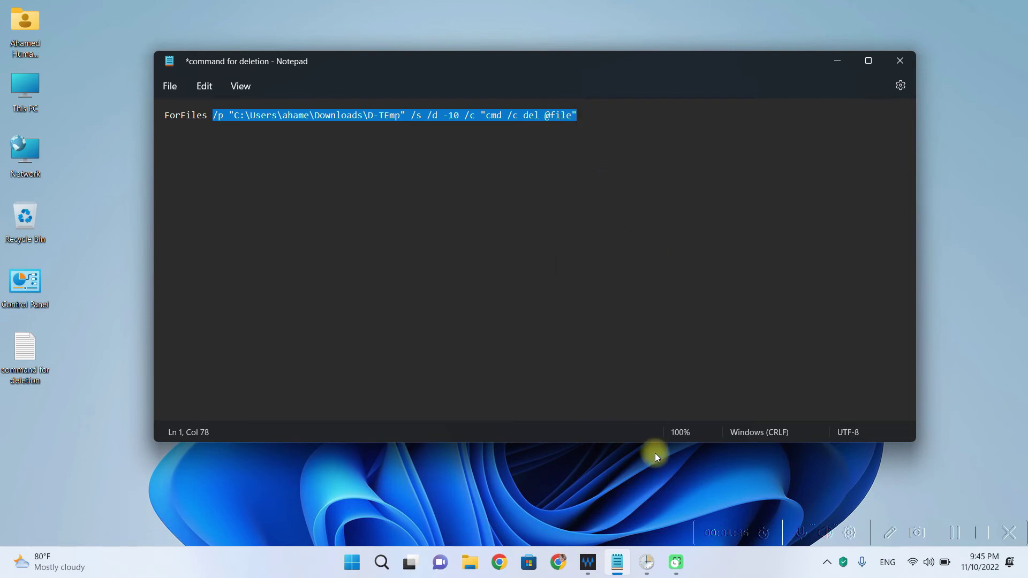
Paste the copied text into the action's Add arguments field and confirm the action
click(646, 562)
click(680, 484)
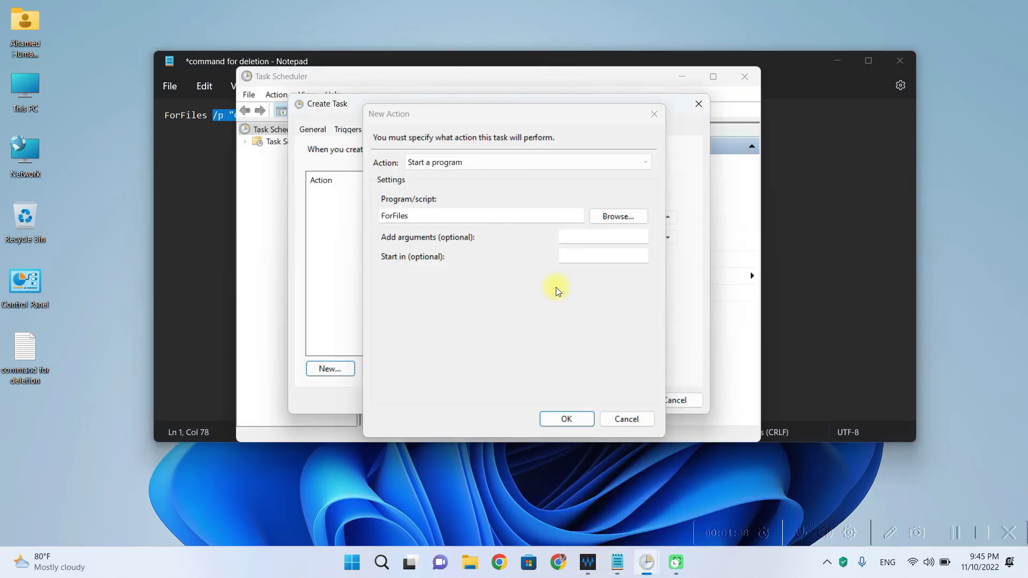
right_click(577, 241)
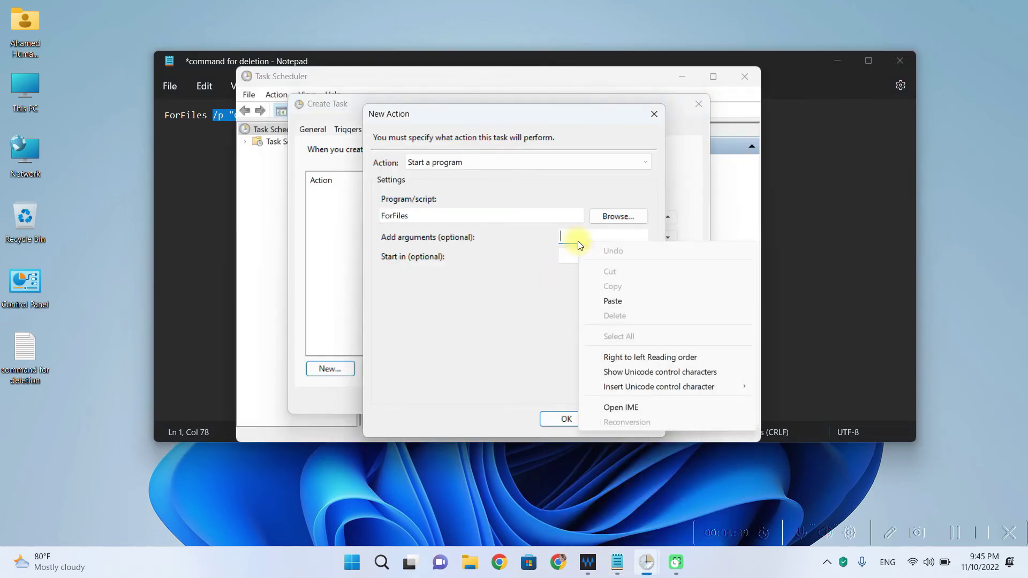
click(613, 303)
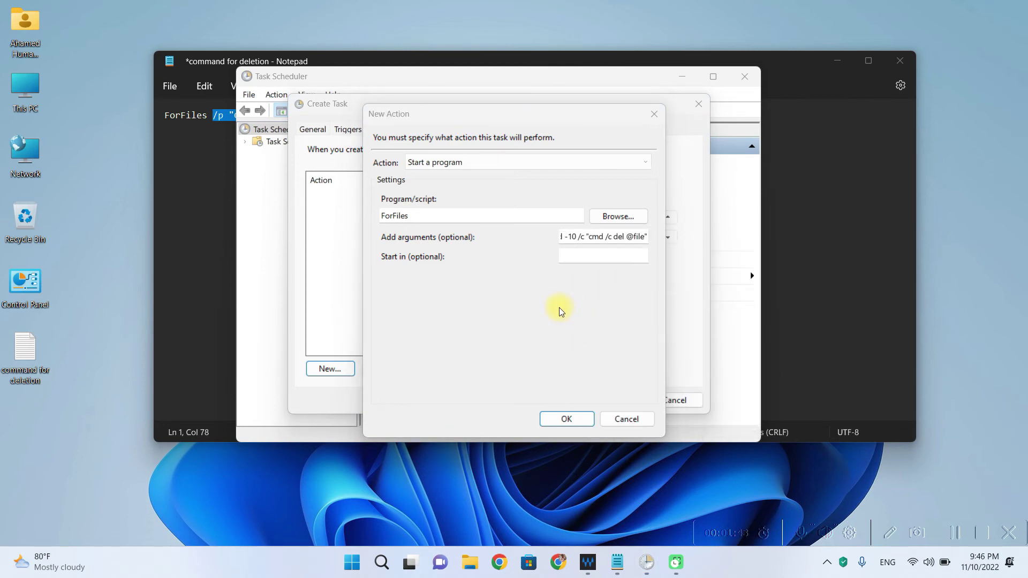
click(559, 423)
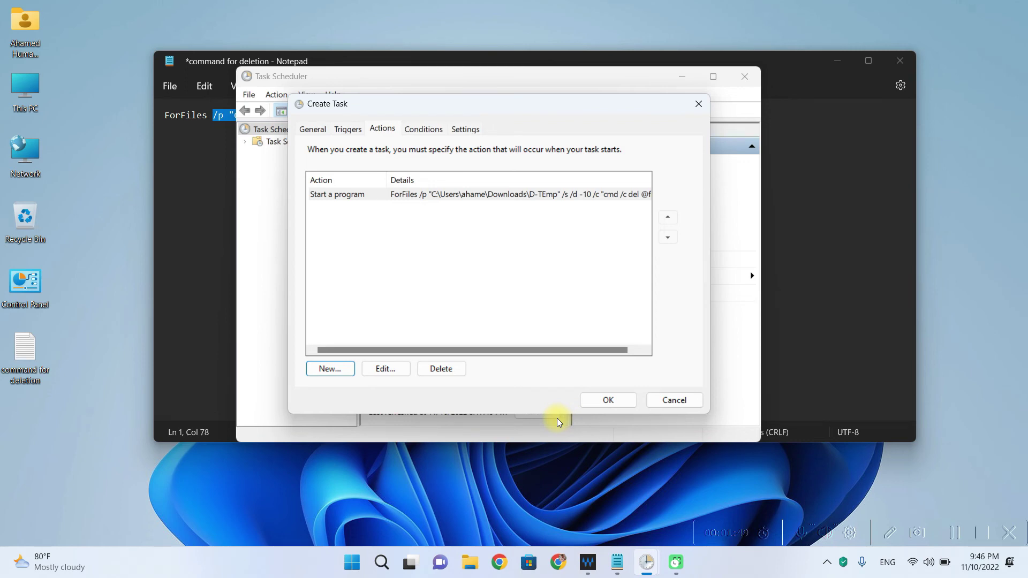
Enable running the D-Temp task as soon as possible after a missed start, then save the task
click(460, 133)
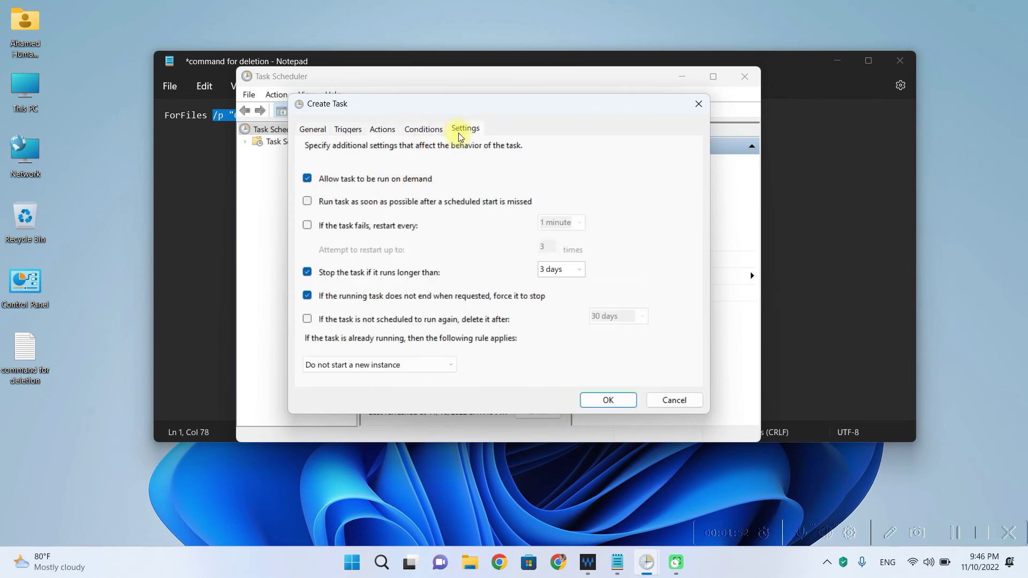
click(308, 203)
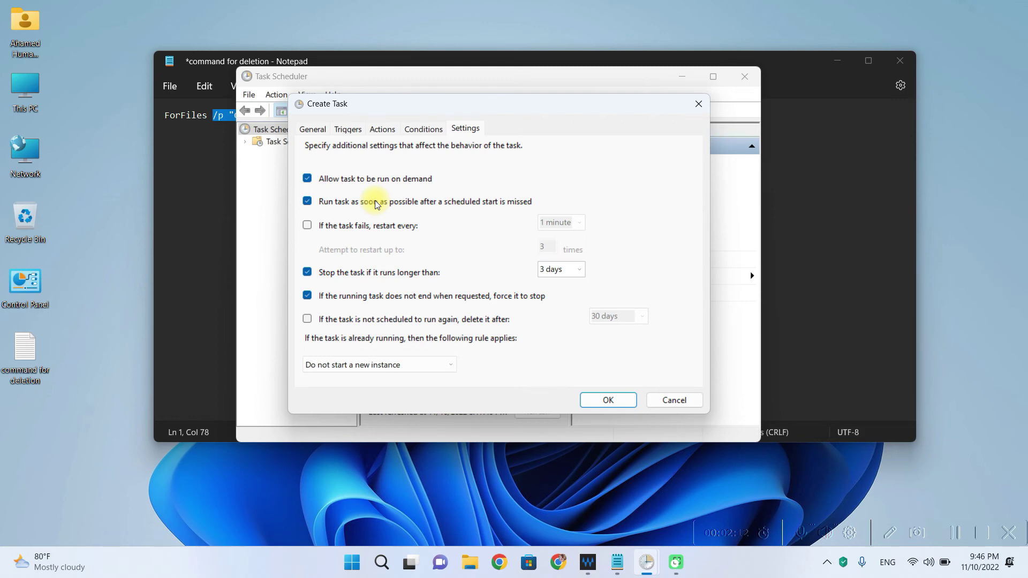
click(954, 533)
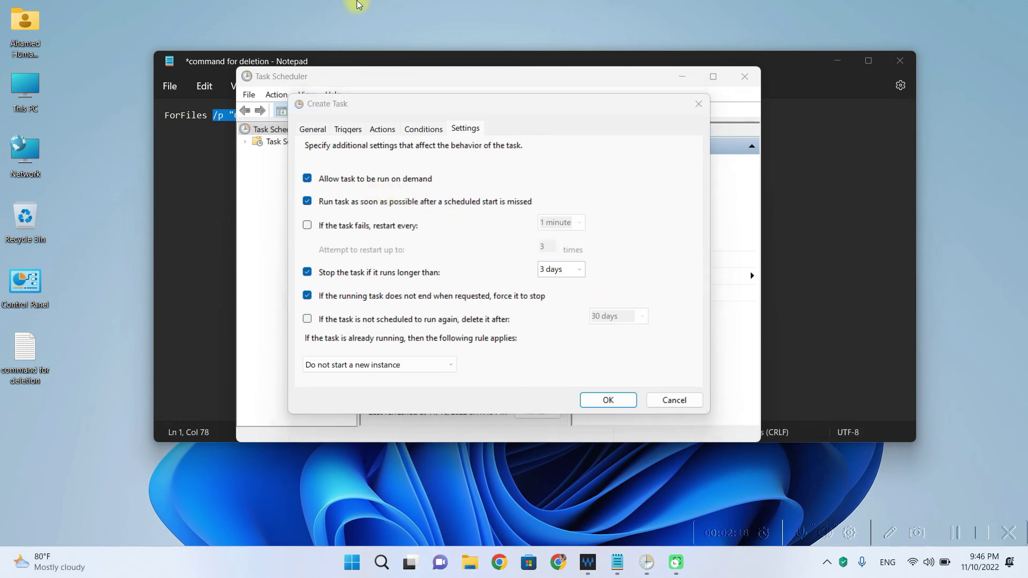
click(617, 401)
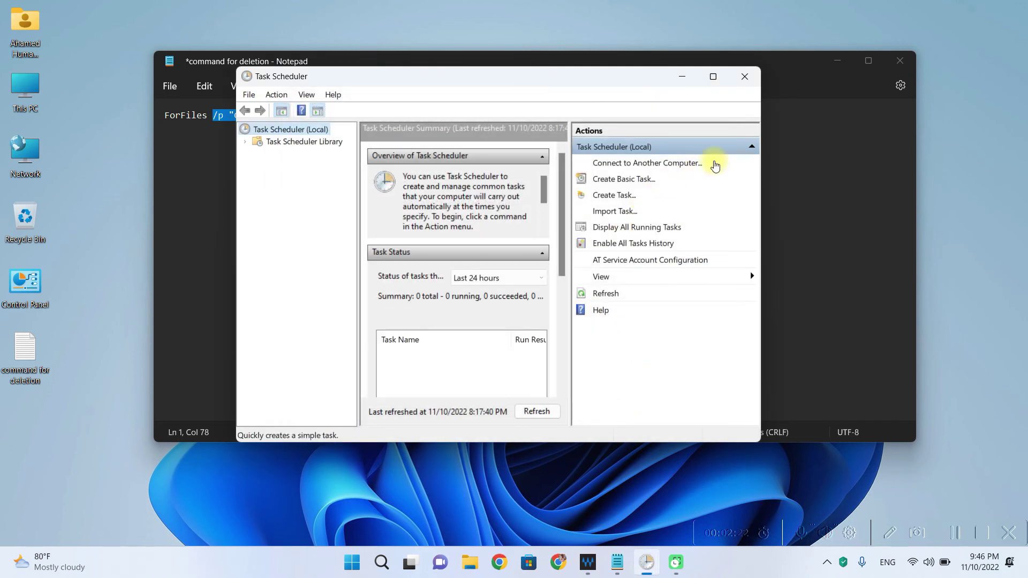
Close the Task Scheduler window, leaving the ForFiles note in Notepad
click(745, 76)
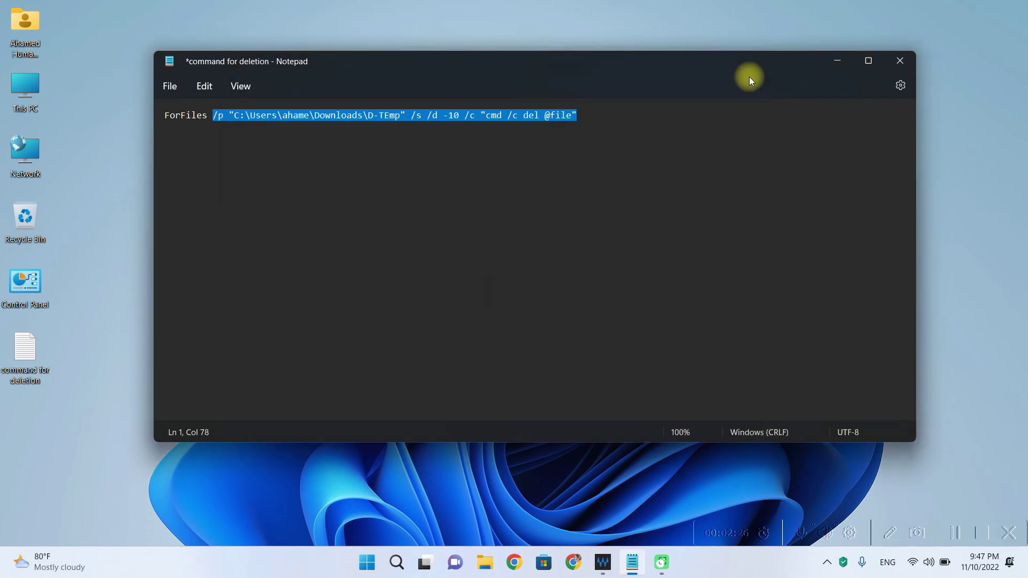